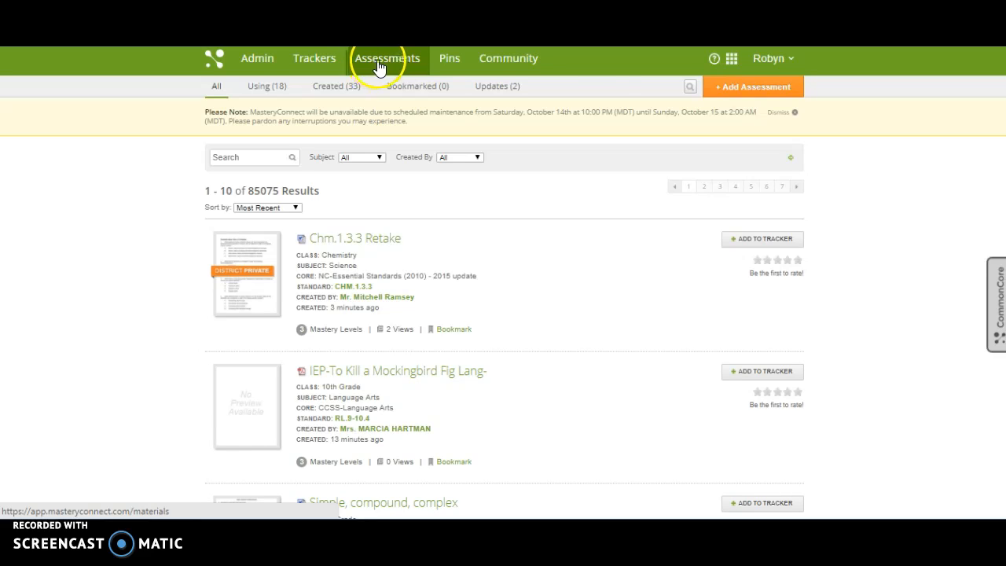
- Start a new assessment with the subject Other Subjects, keeping the NC: Essential Standards Information and Technology core
{"action": "left_click", "coordinate": [737, 96]}
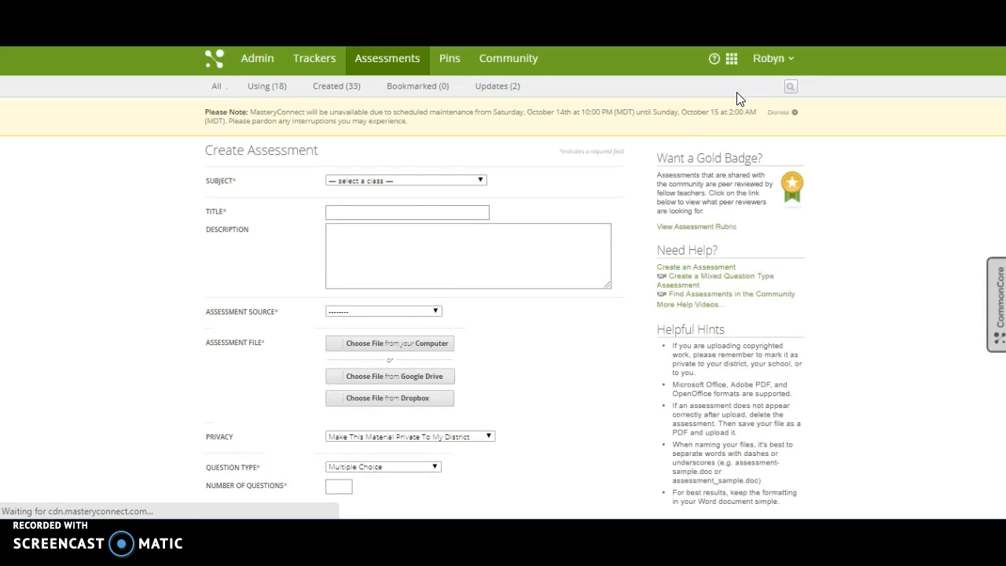
{"action": "left_click", "coordinate": [405, 182]}
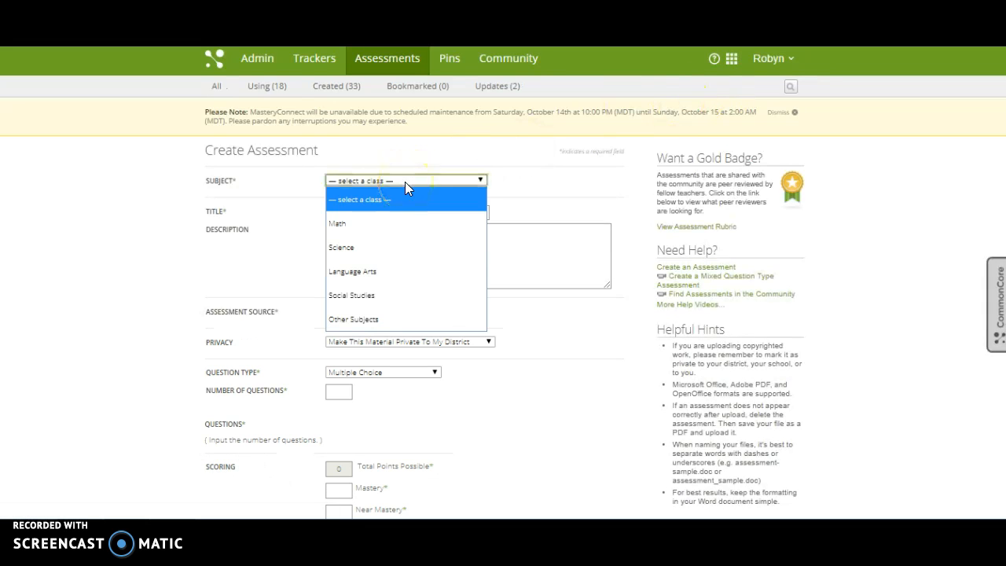
{"action": "left_click", "coordinate": [387, 318]}
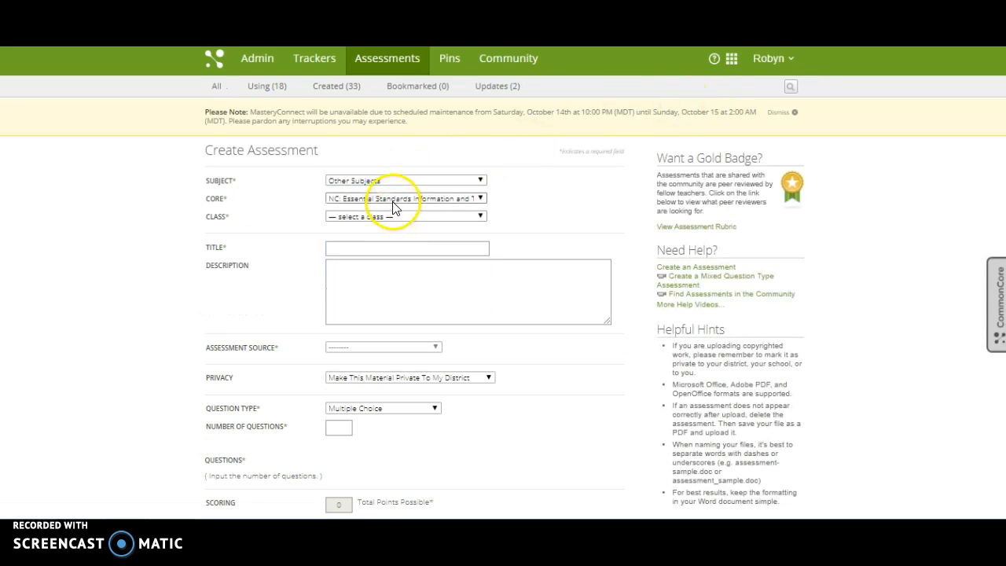
{"action": "left_click", "coordinate": [393, 201]}
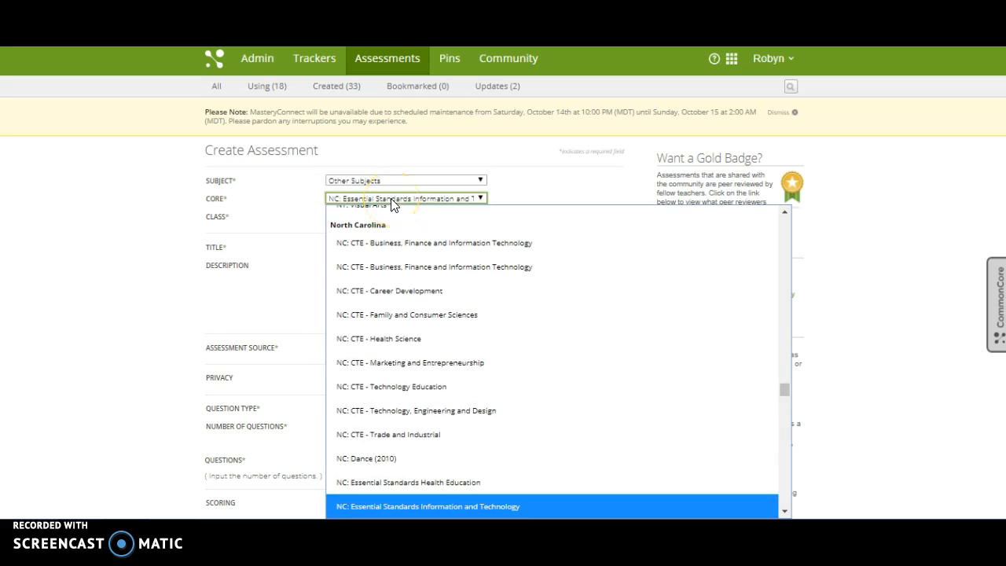
{"action": "left_click", "coordinate": [318, 205]}
- Set the assessment's class to MasteryConnect PD Standards and its standard to 1.1 Accessing Mastery Connect
{"action": "left_click", "coordinate": [347, 217]}
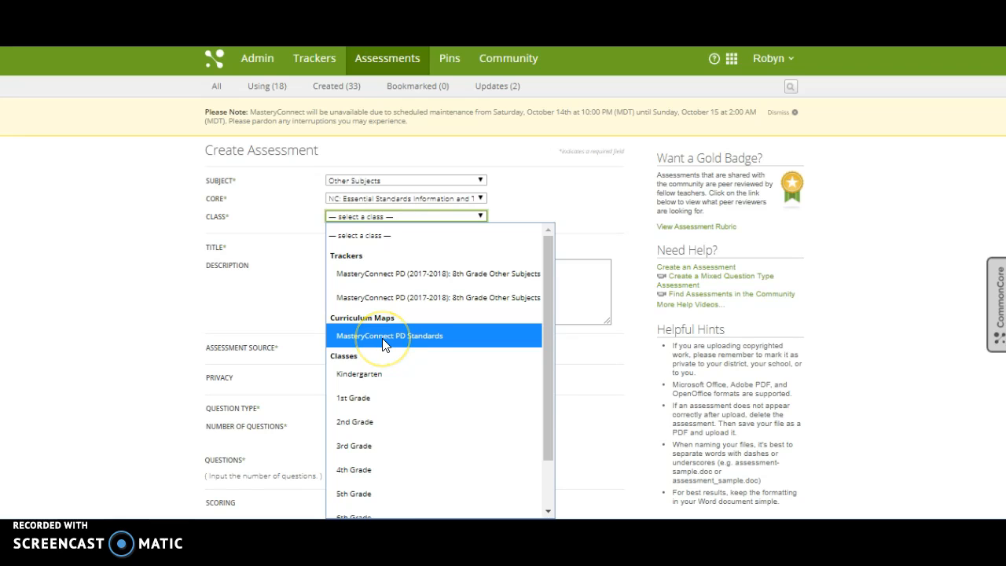
{"action": "scroll", "coordinate": [381, 368], "scroll_direction": "down", "scroll_amount": 1}
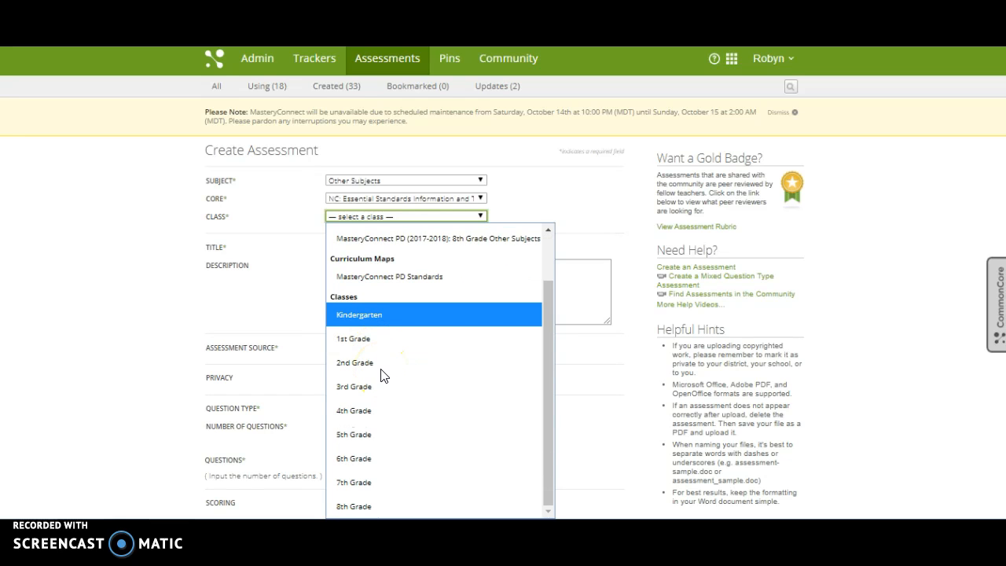
{"action": "left_click", "coordinate": [383, 276]}
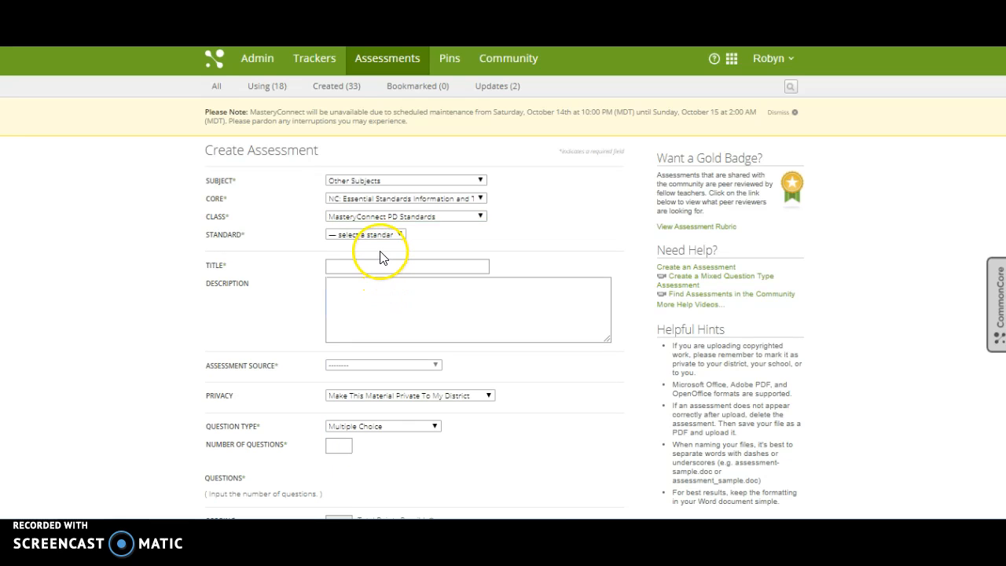
{"action": "left_click", "coordinate": [372, 236]}
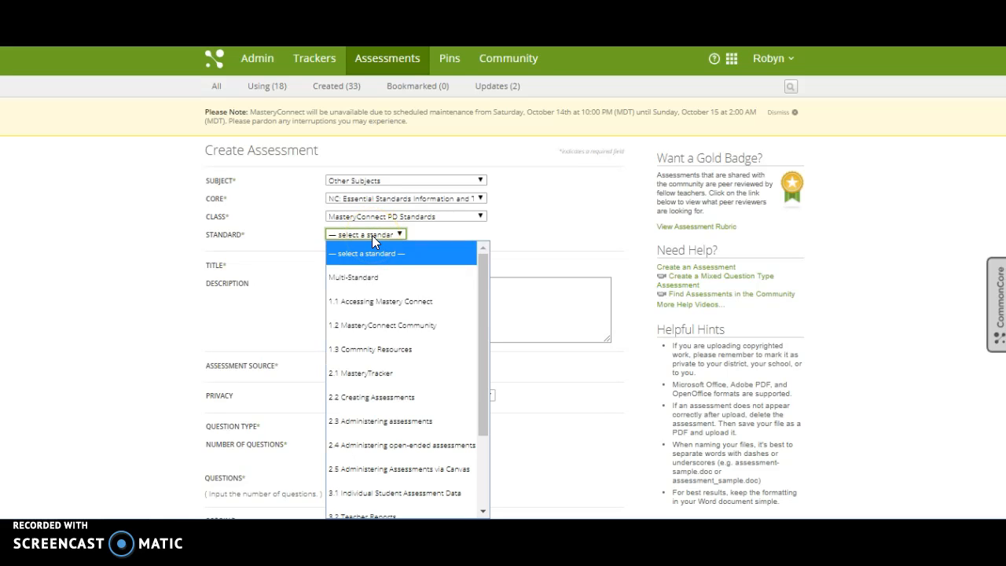
{"action": "left_click", "coordinate": [372, 302]}
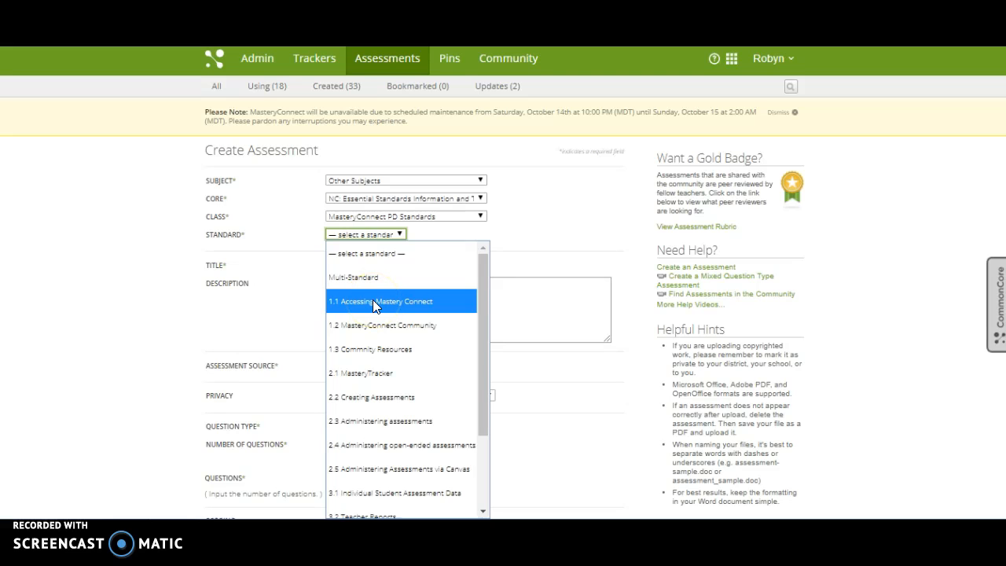
- Title the assessment Sample, leave the description blank, and set the assessment source to No File To Upload (Private)
{"action": "left_click", "coordinate": [368, 271]}
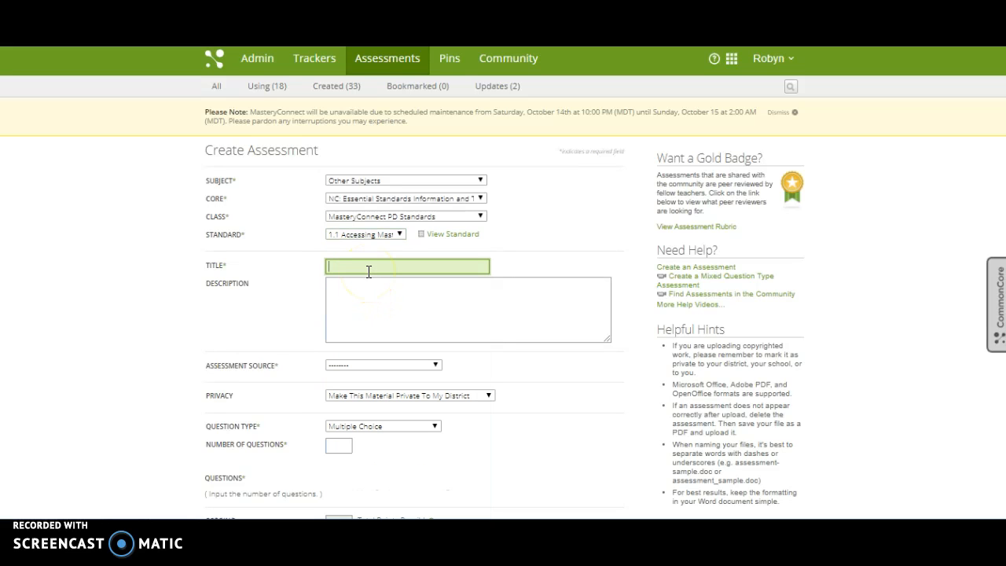
{"action": "type", "text": "Sample"}
{"action": "left_click", "coordinate": [370, 299]}
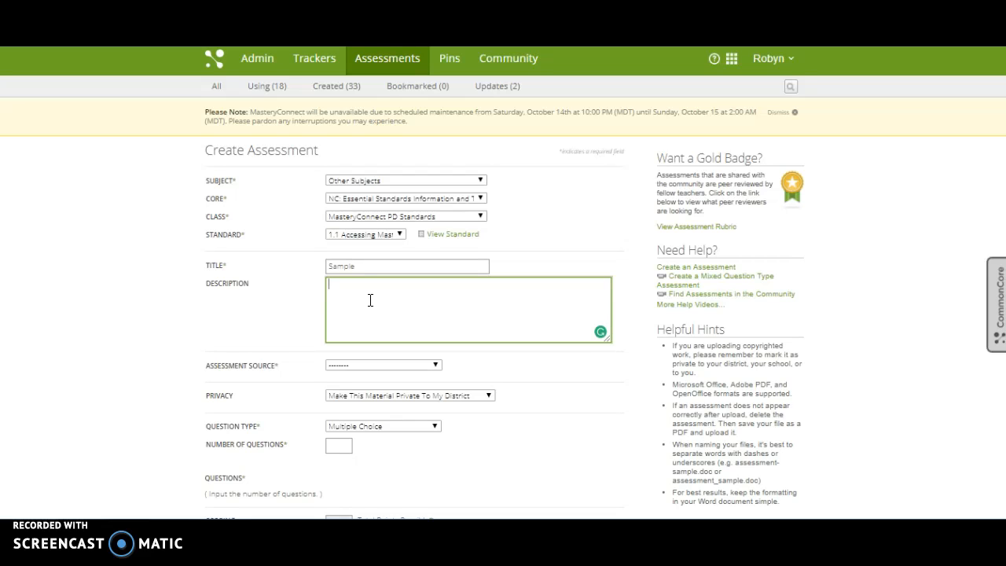
{"action": "scroll", "coordinate": [378, 331], "scroll_direction": "down", "scroll_amount": 3}
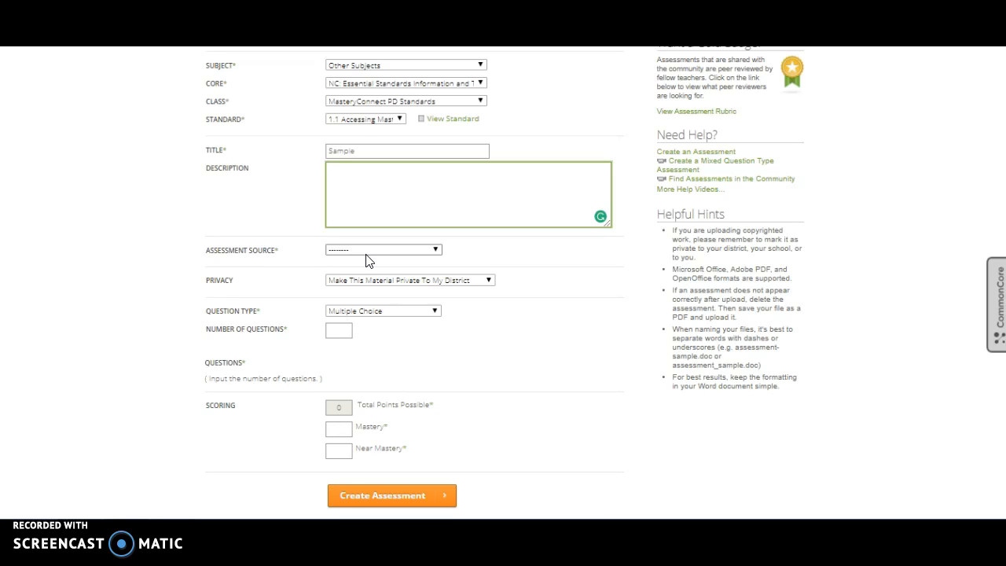
{"action": "left_click", "coordinate": [367, 252]}
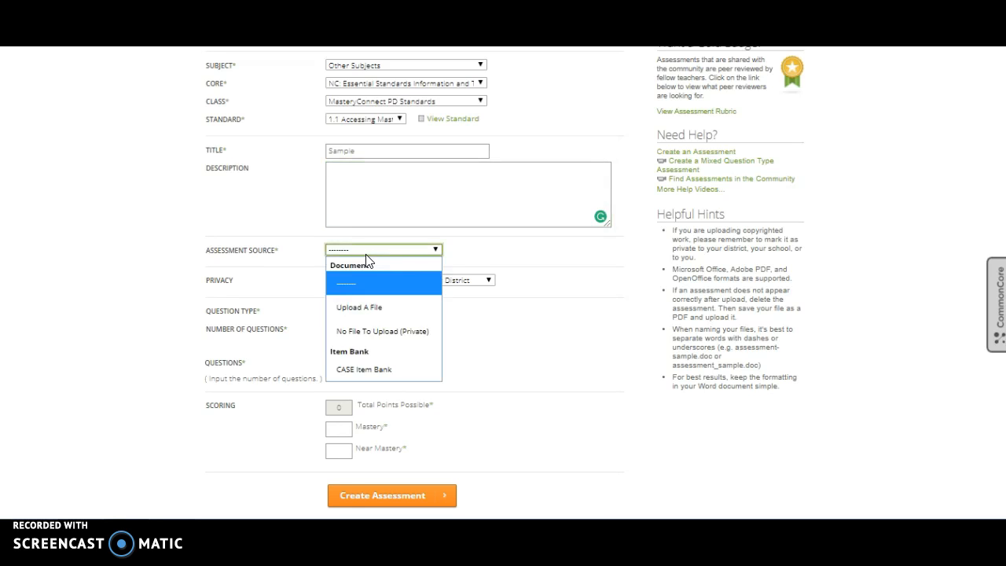
{"action": "left_click", "coordinate": [366, 333]}
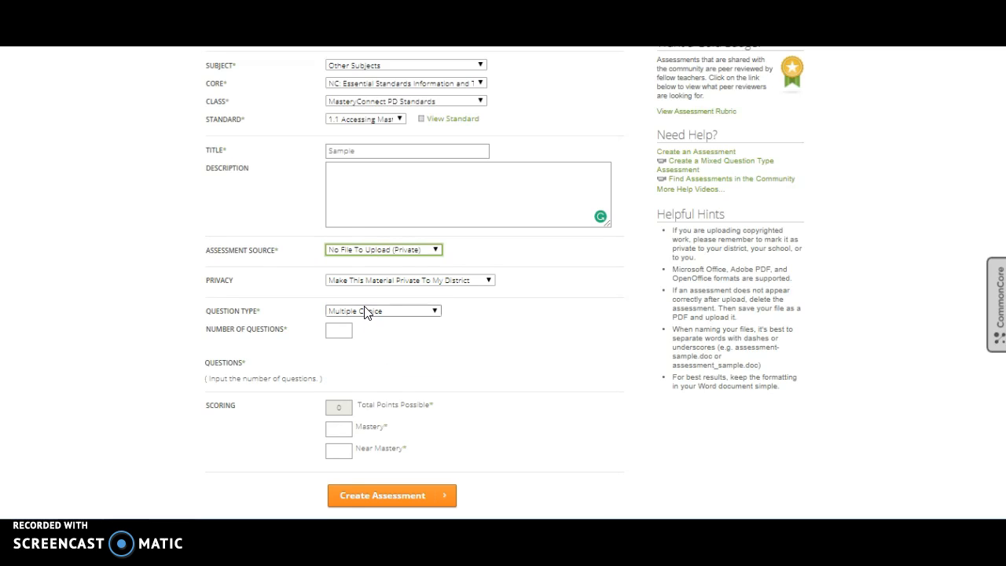
- Set the question type to Bubble Sheet Rubric Scoring with 5 questions, keeping that type for question 01
{"action": "left_click", "coordinate": [364, 312]}
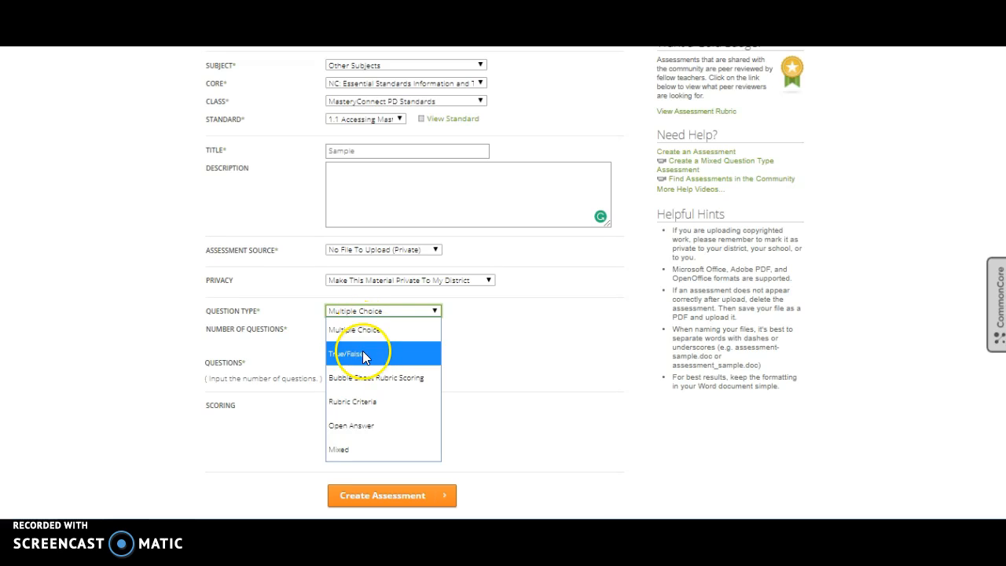
{"action": "left_click", "coordinate": [363, 379]}
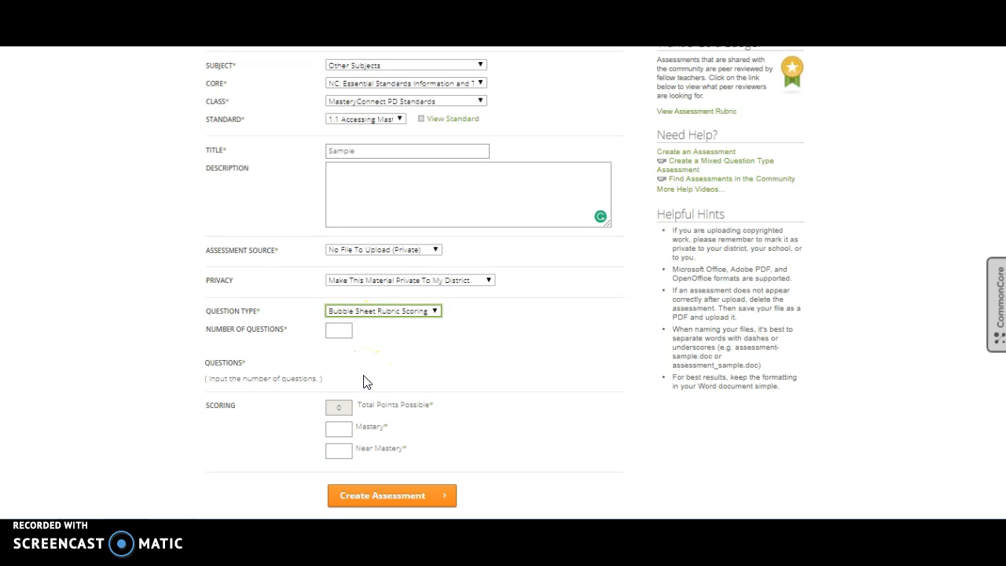
{"action": "left_click", "coordinate": [338, 332]}
{"action": "type", "text": "5"}
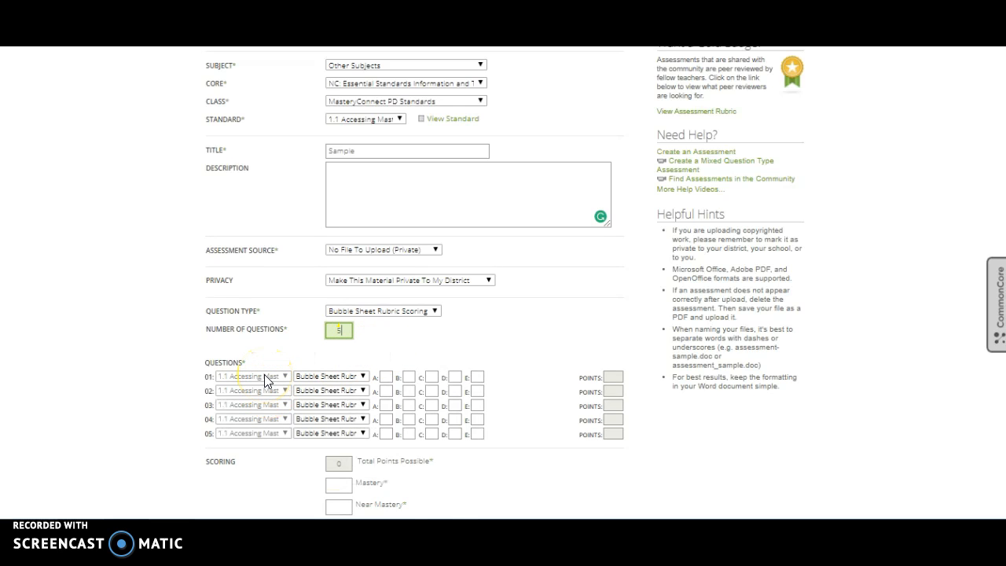
{"action": "left_click", "coordinate": [338, 377]}
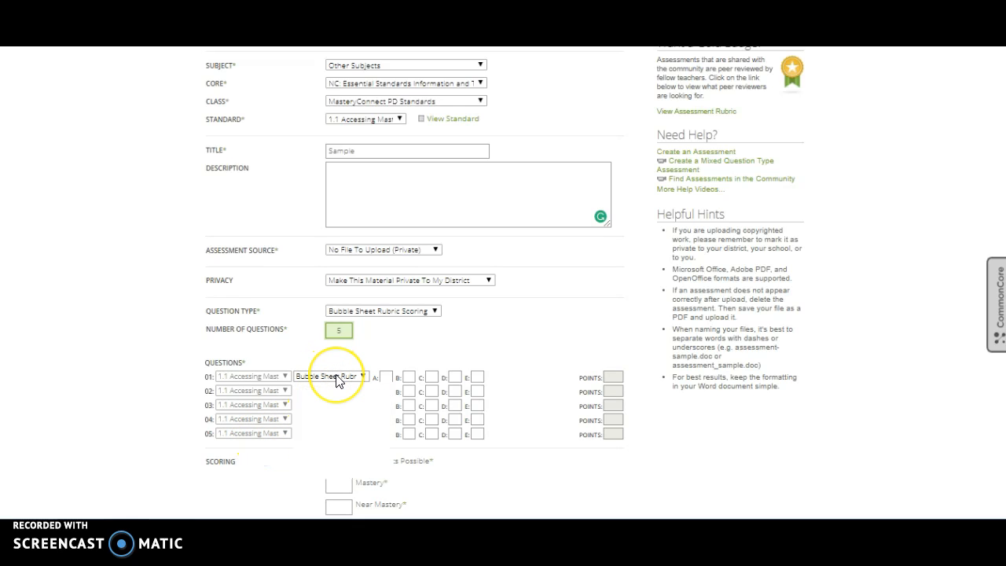
{"action": "left_click", "coordinate": [336, 443]}
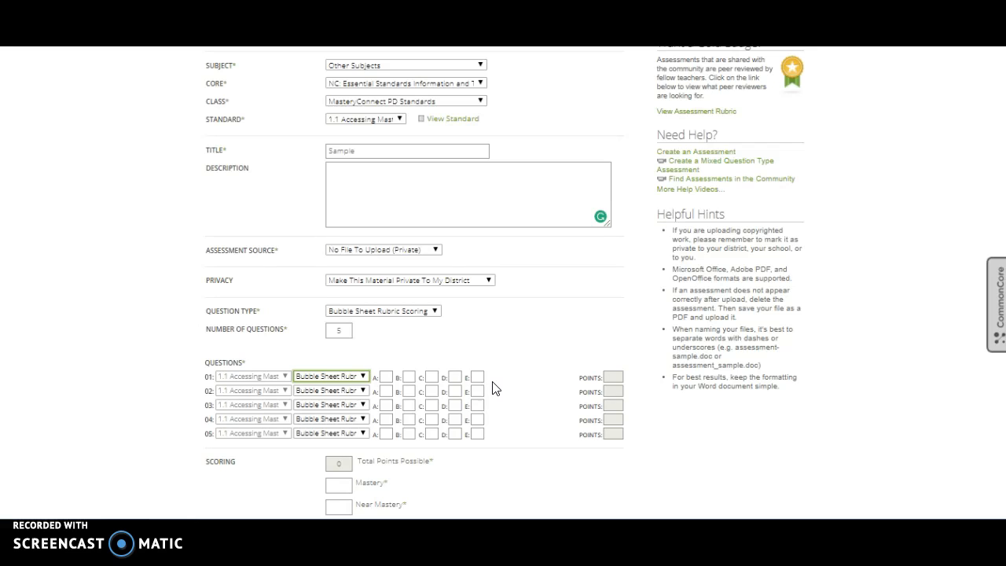
- Set the rubric points for question 01 to A 4, B 3, C 2, D 1 and E 0
{"action": "left_click", "coordinate": [389, 380]}
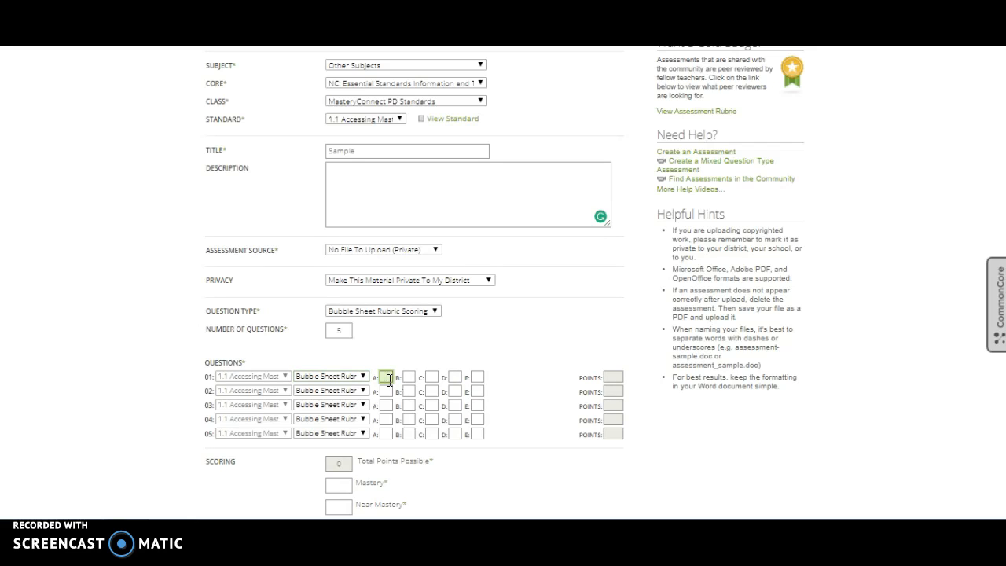
{"action": "type", "text": "4"}
{"action": "left_click", "coordinate": [408, 378]}
{"action": "type", "text": "3"}
{"action": "left_click", "coordinate": [432, 378]}
{"action": "type", "text": "2"}
{"action": "left_click", "coordinate": [454, 379]}
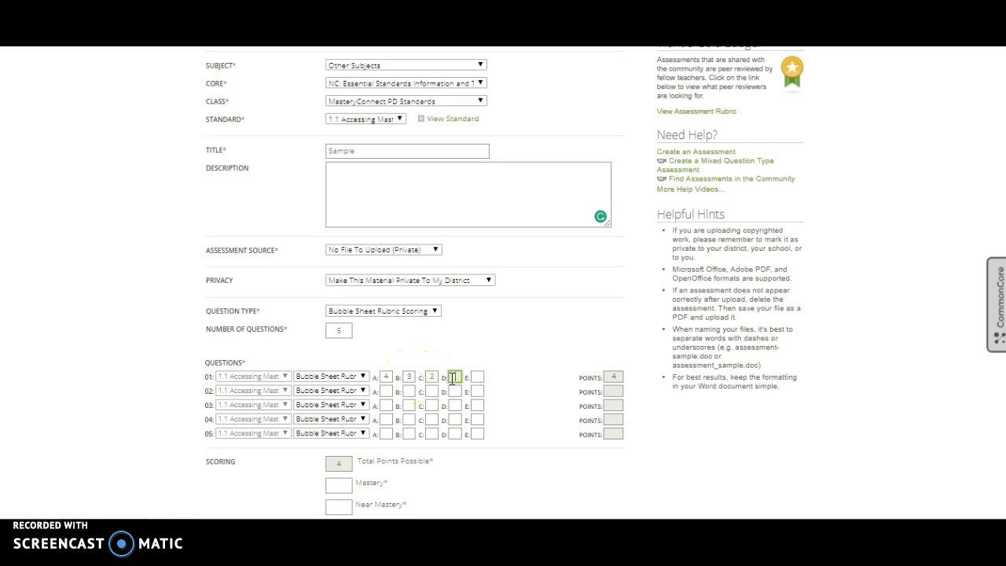
{"action": "type", "text": "1"}
{"action": "left_click", "coordinate": [478, 377]}
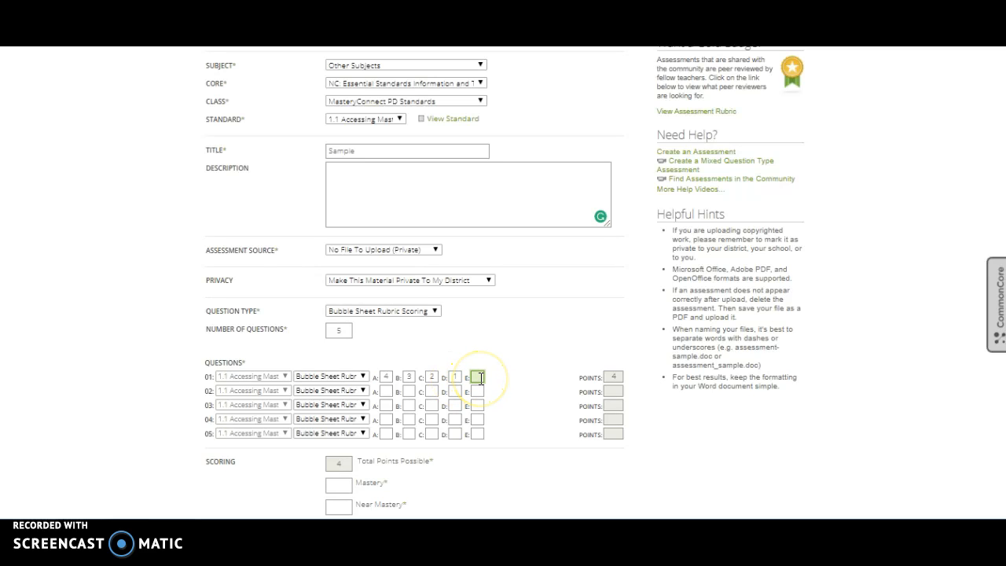
{"action": "type", "text": "0"}
{"action": "left_click", "coordinate": [498, 382]}
- Set the rubric points for question 02 to A 3, B 2, C 1 and D 0, leaving E blank
{"action": "left_click", "coordinate": [386, 392]}
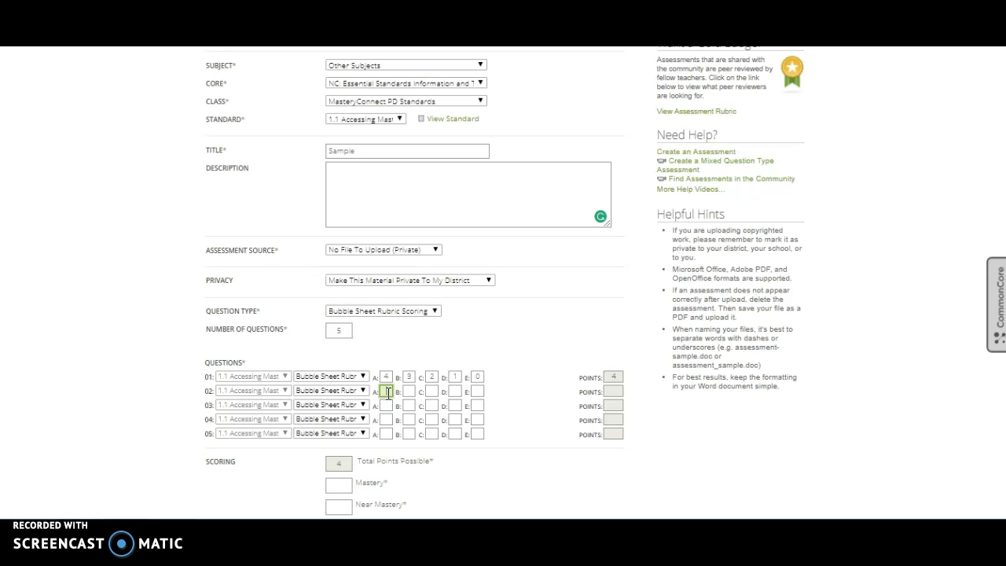
{"action": "type", "text": "3"}
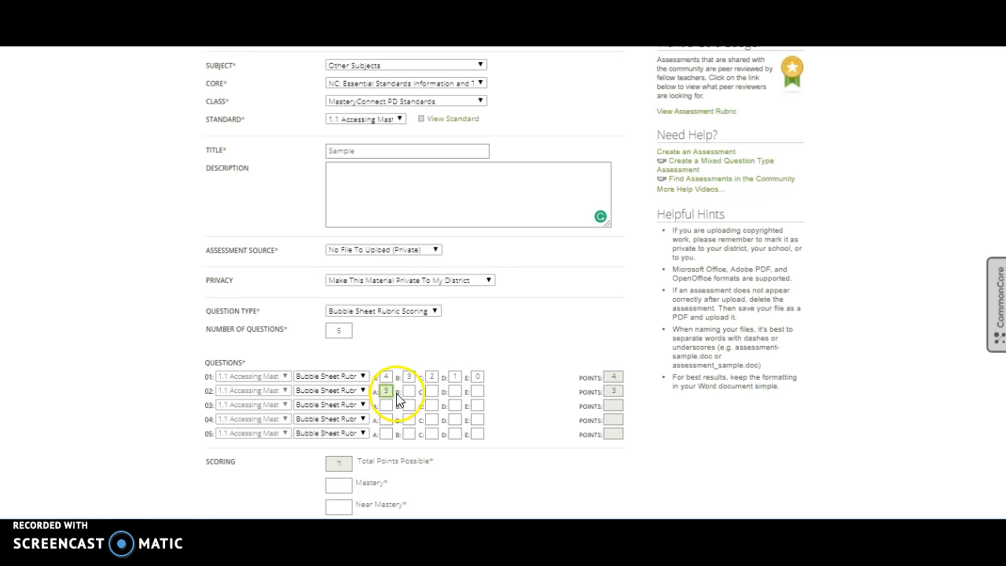
{"action": "left_click", "coordinate": [410, 392]}
{"action": "type", "text": "2"}
{"action": "left_click", "coordinate": [433, 392]}
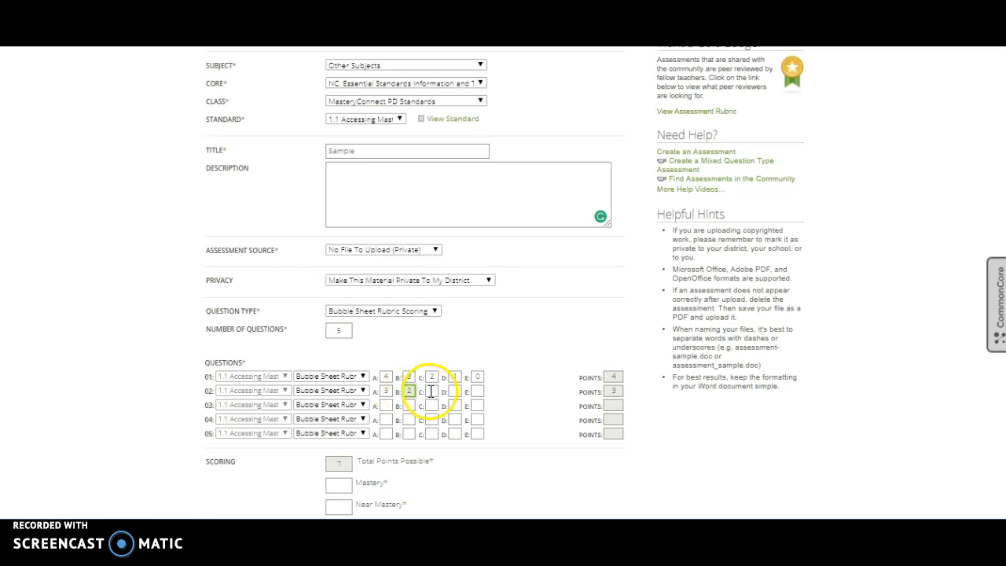
{"action": "type", "text": "1"}
{"action": "left_click", "coordinate": [456, 391]}
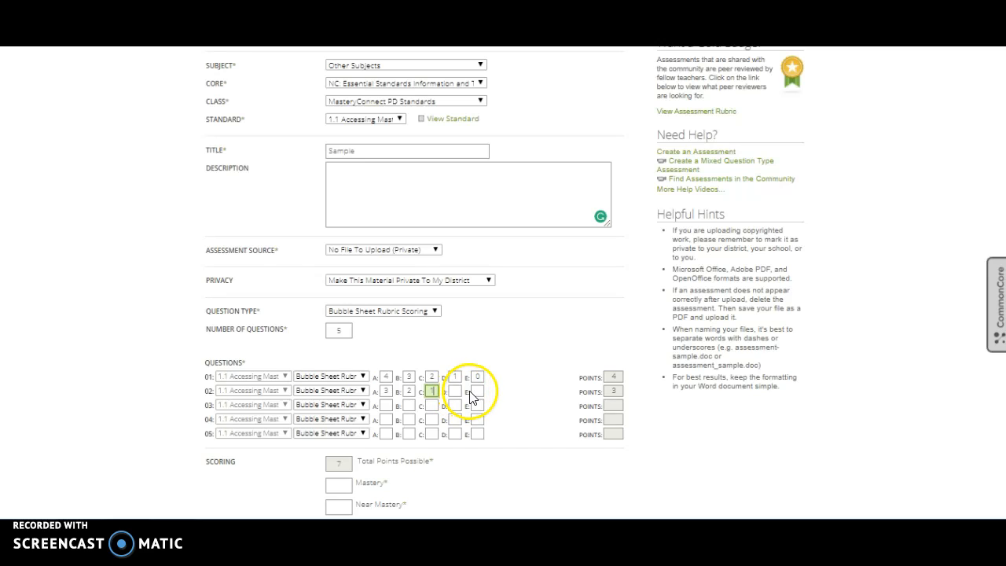
{"action": "type", "text": "0"}
{"action": "left_click", "coordinate": [478, 391]}
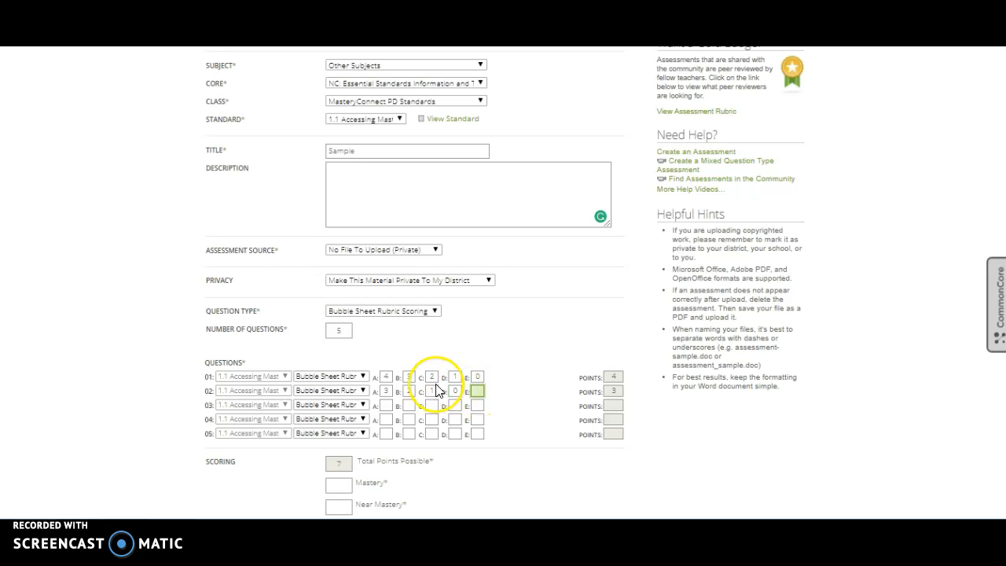
- Set the rubric points for questions 02 to 05 to A 4, B 3, C 2, D 1 and E 0
{"action": "left_click", "coordinate": [386, 391]}
{"action": "type", "text": "4"}
{"action": "left_click", "coordinate": [409, 391]}
{"action": "type", "text": "32"}
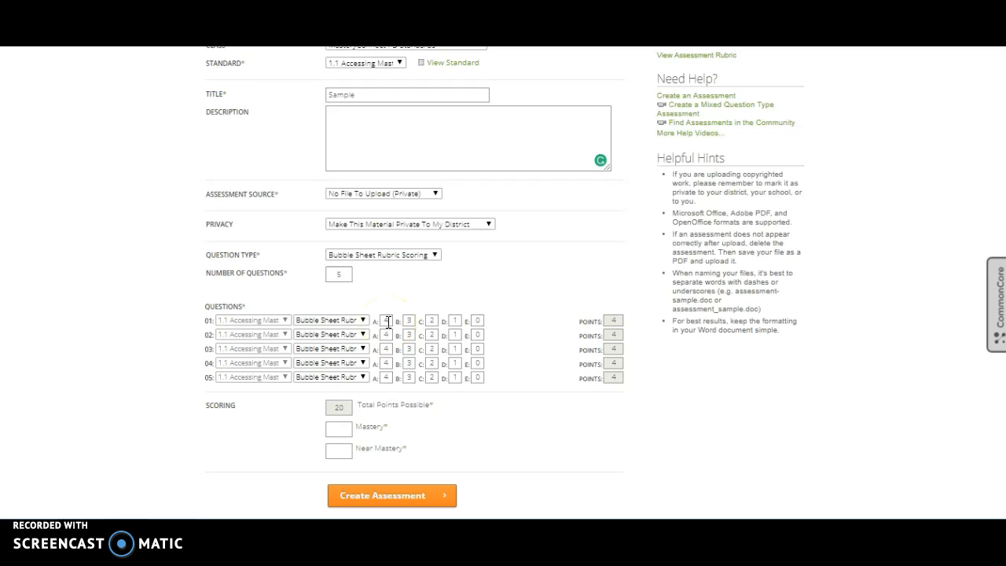
{"action": "left_click", "coordinate": [390, 377]}
- Set the Mastery score to 16 and the Near Mastery score to 10, and create the assessment
{"action": "left_click", "coordinate": [340, 429]}
{"action": "type", "text": "16"}
{"action": "left_click", "coordinate": [341, 450]}
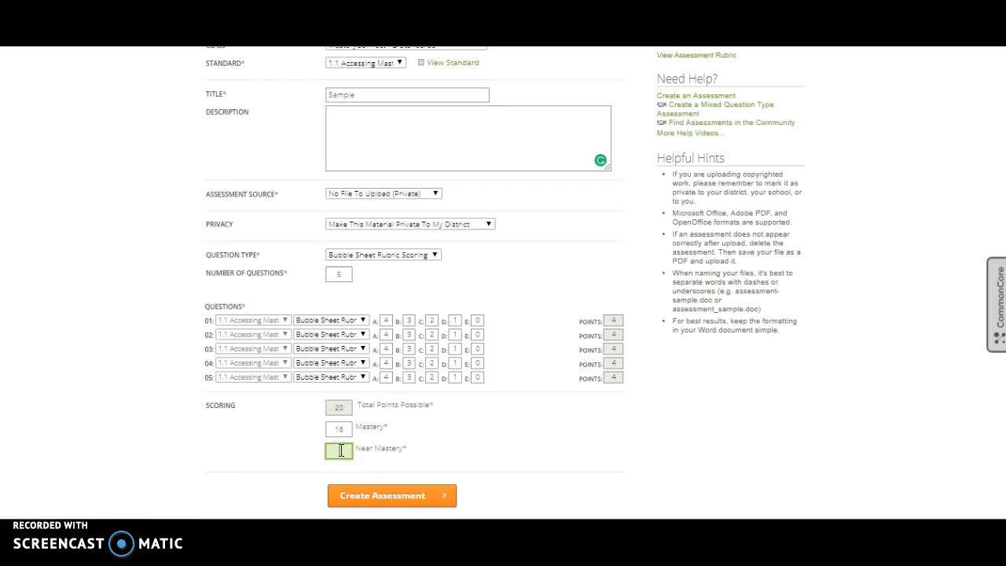
{"action": "type", "text": "10"}
{"action": "left_click", "coordinate": [346, 432]}
{"action": "left_click", "coordinate": [347, 452]}
{"action": "left_click", "coordinate": [343, 427]}
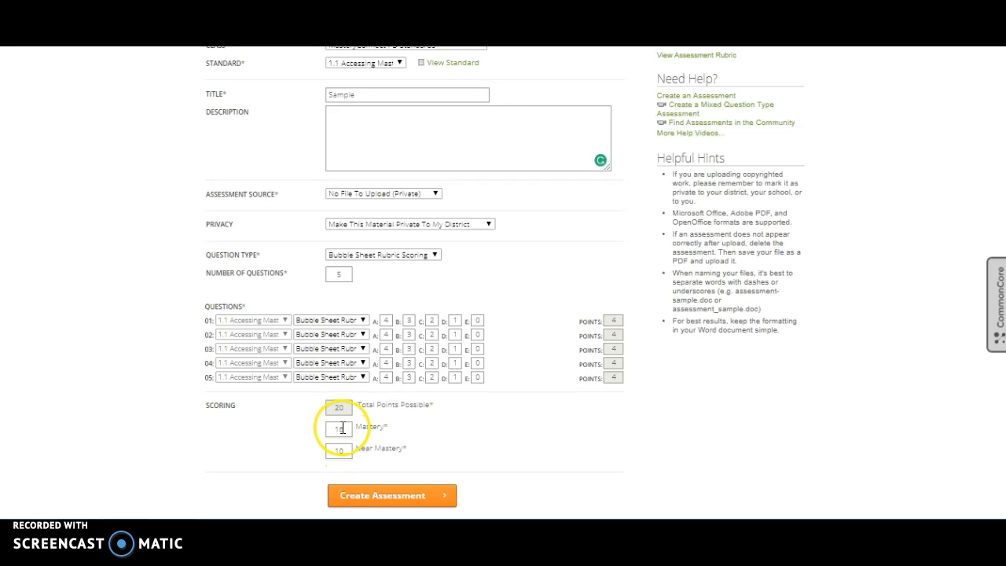
{"action": "left_click", "coordinate": [346, 451]}
{"action": "left_click", "coordinate": [386, 498]}
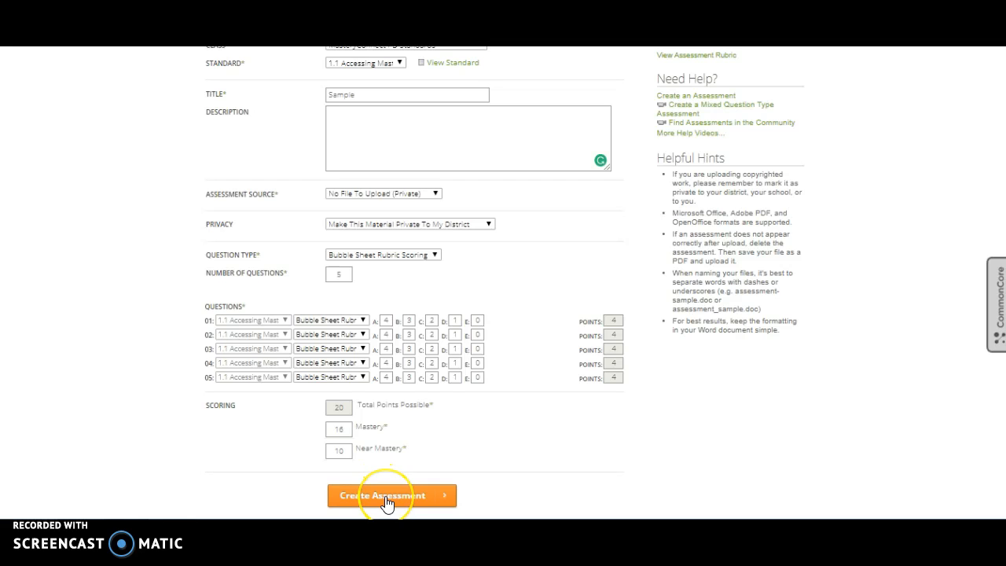